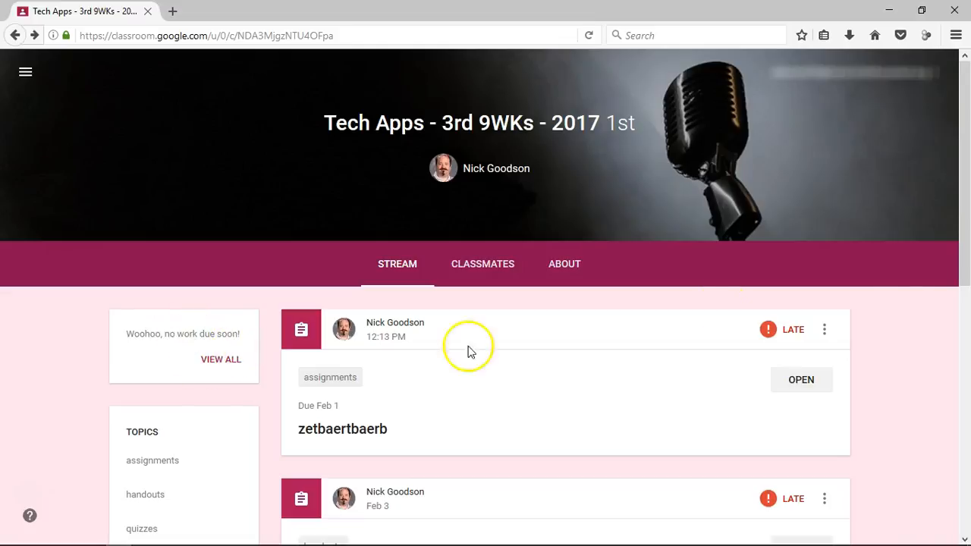
Look through the posts in the class stream, including their due dates and completion status
scroll(785, 341, down, 2)
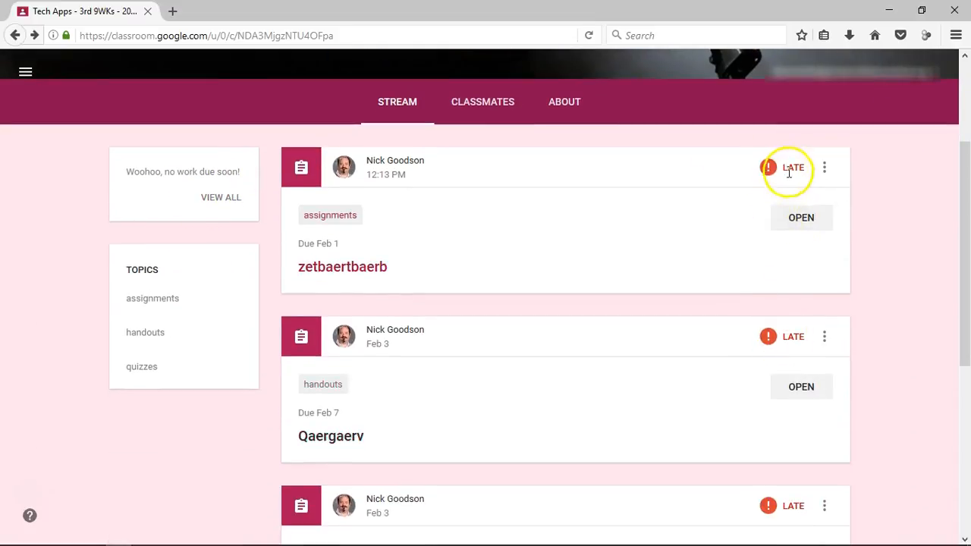
scroll(811, 238, down, 2)
scroll(778, 427, down, 2)
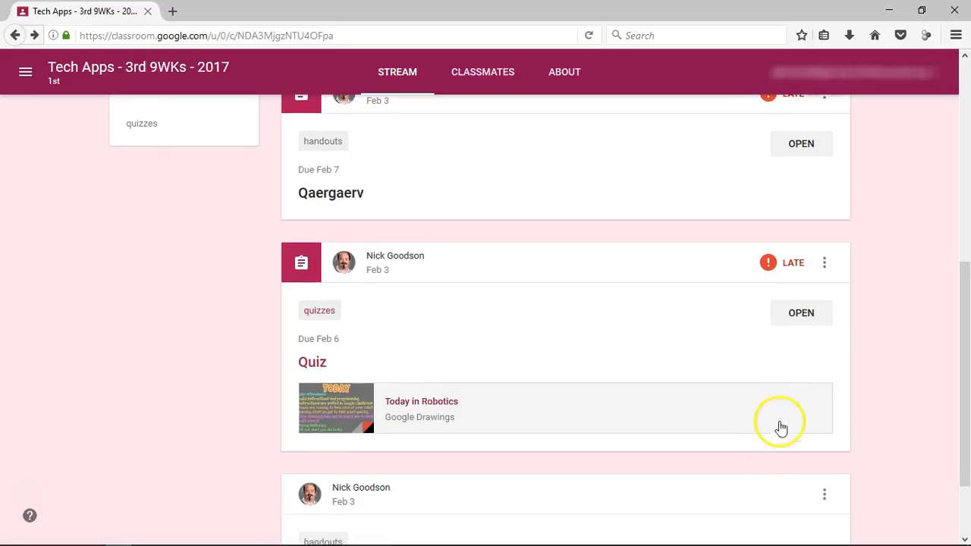
scroll(776, 437, up, 2)
scroll(785, 404, up, 1)
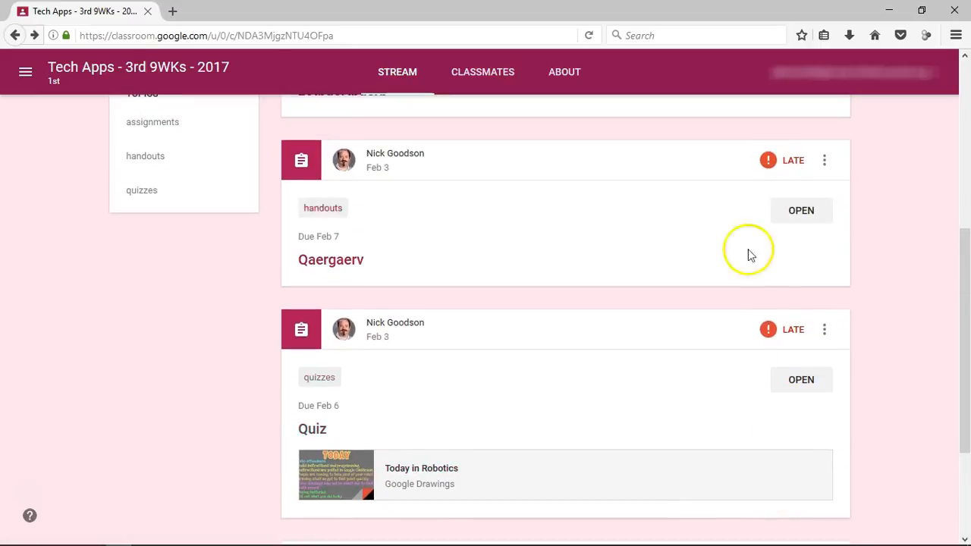
scroll(769, 372, up, 3)
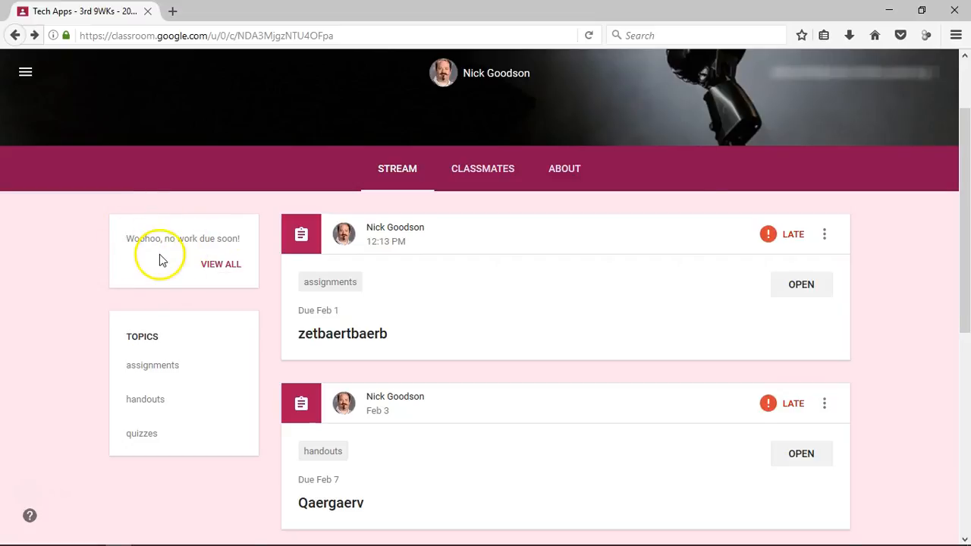
scroll(766, 240, up, 2)
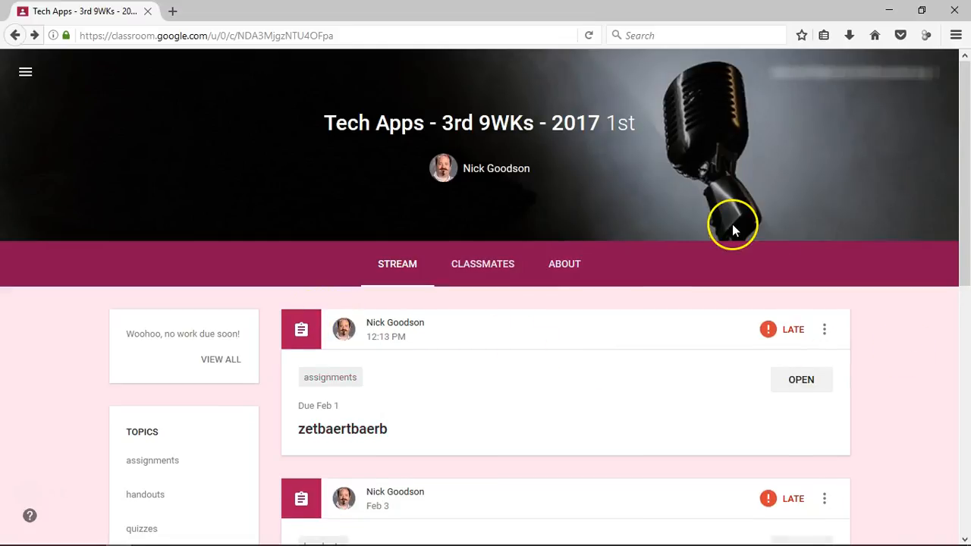
scroll(727, 196, down, 1)
scroll(721, 280, down, 2)
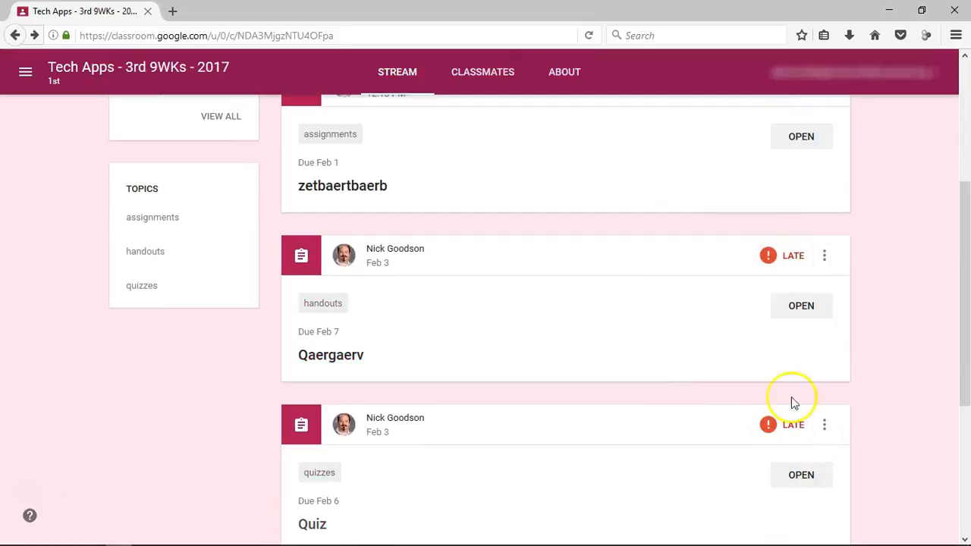
scroll(793, 414, up, 2)
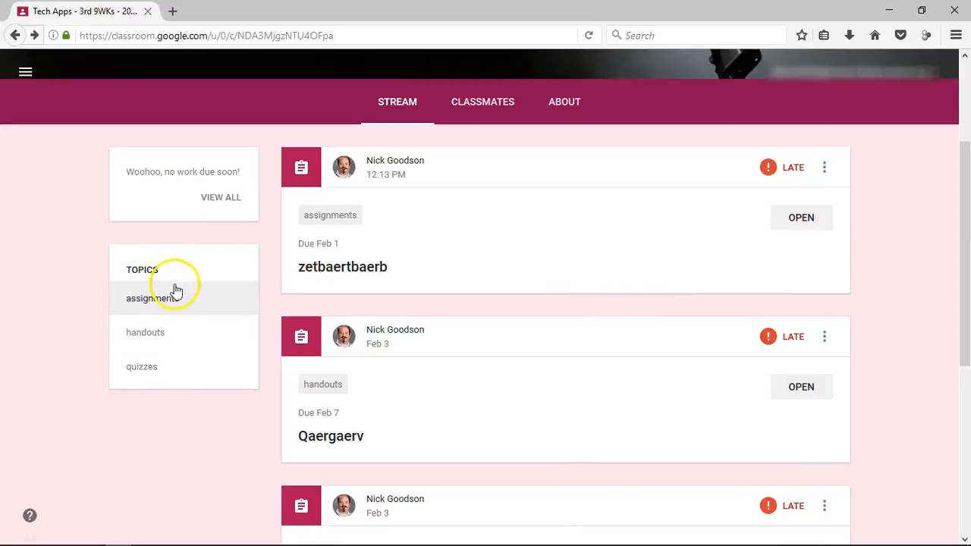
View only the posts under the assignments topic, return to the class stream and look over the posts' topic tags
click(153, 299)
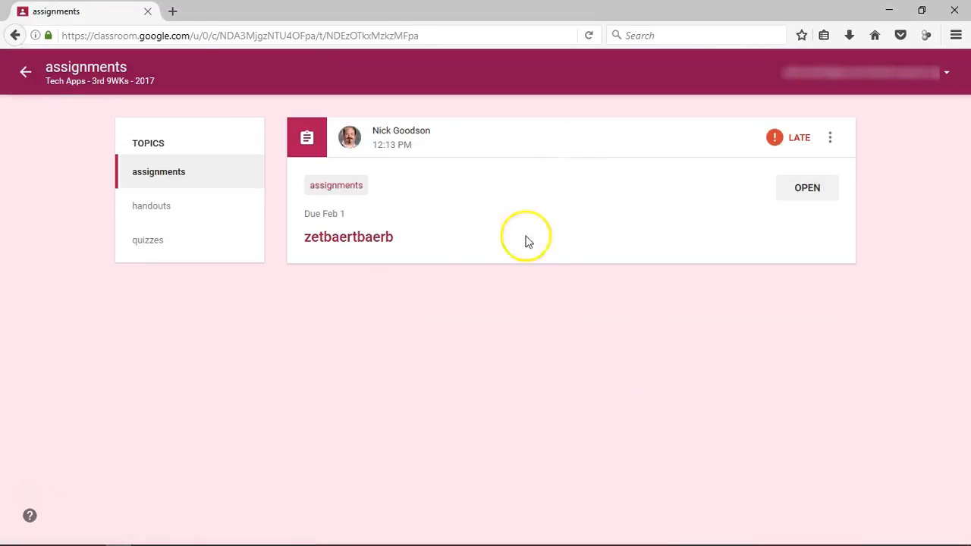
click(23, 72)
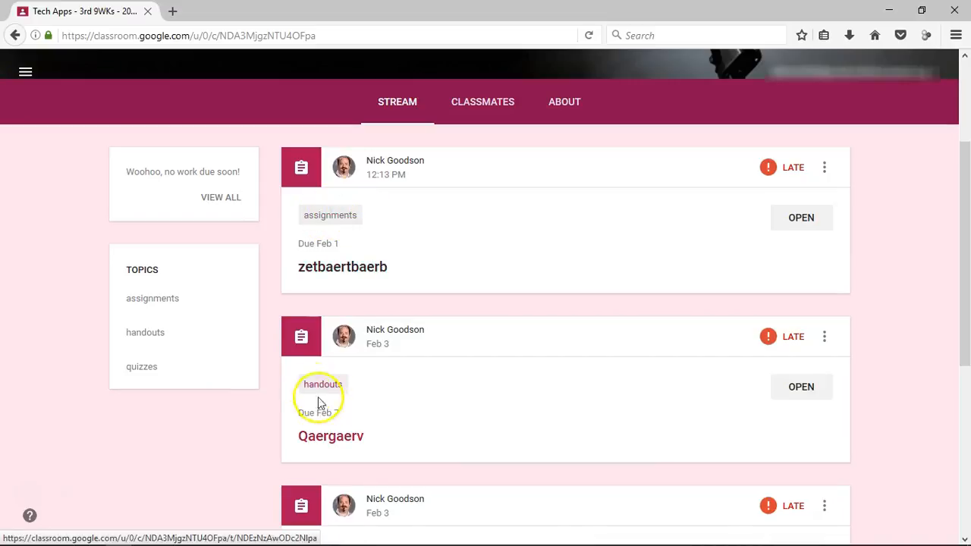
scroll(317, 398, down, 3)
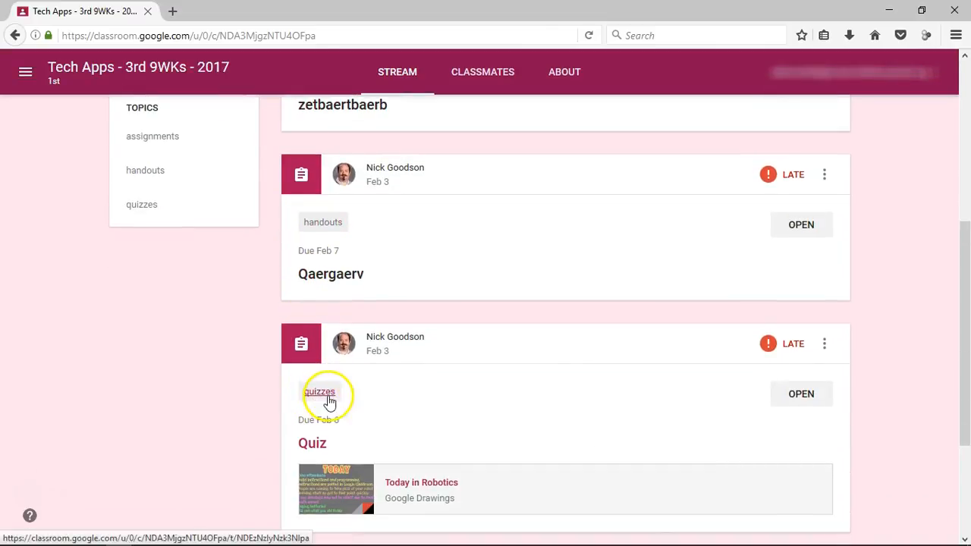
scroll(364, 365, up, 5)
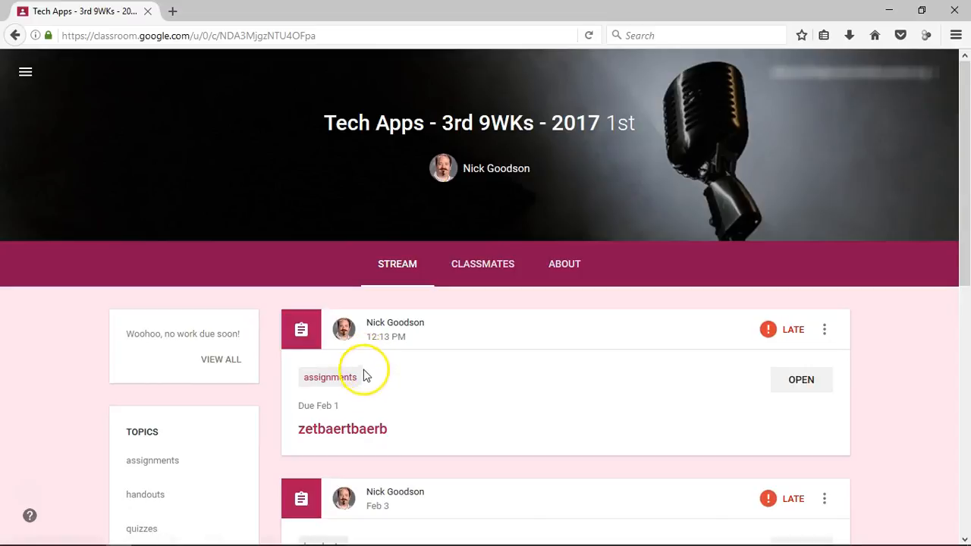
Review the to-do and done lists on the Work page for all classes, and return to the class stream
click(26, 76)
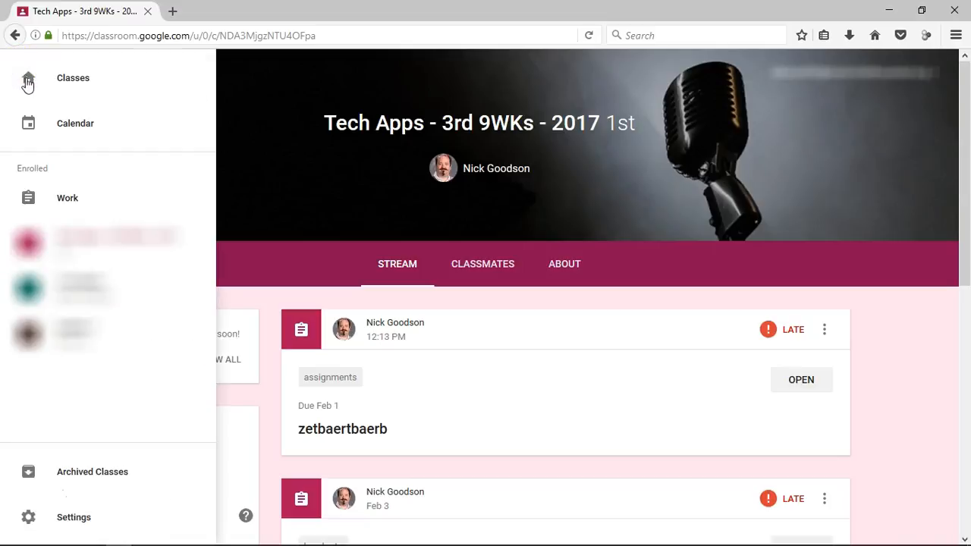
click(75, 200)
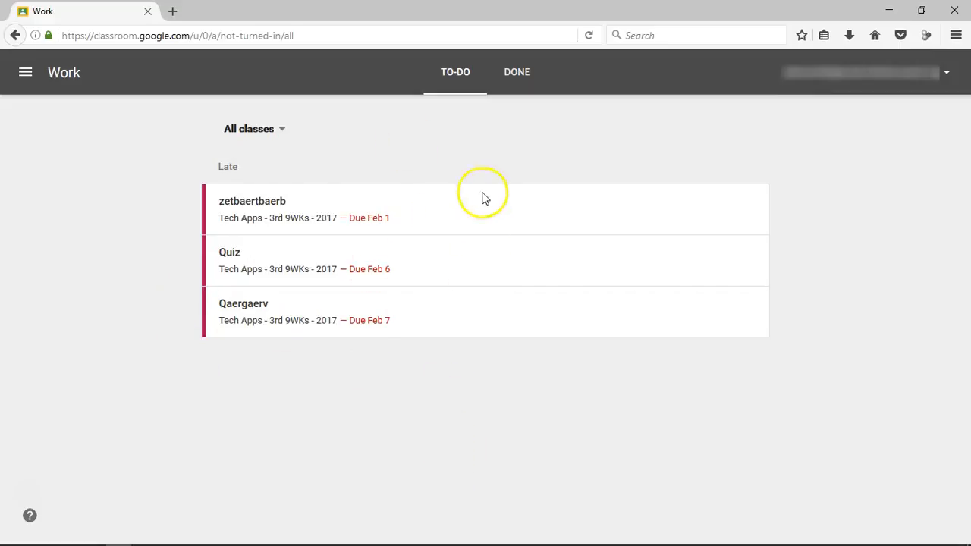
click(521, 72)
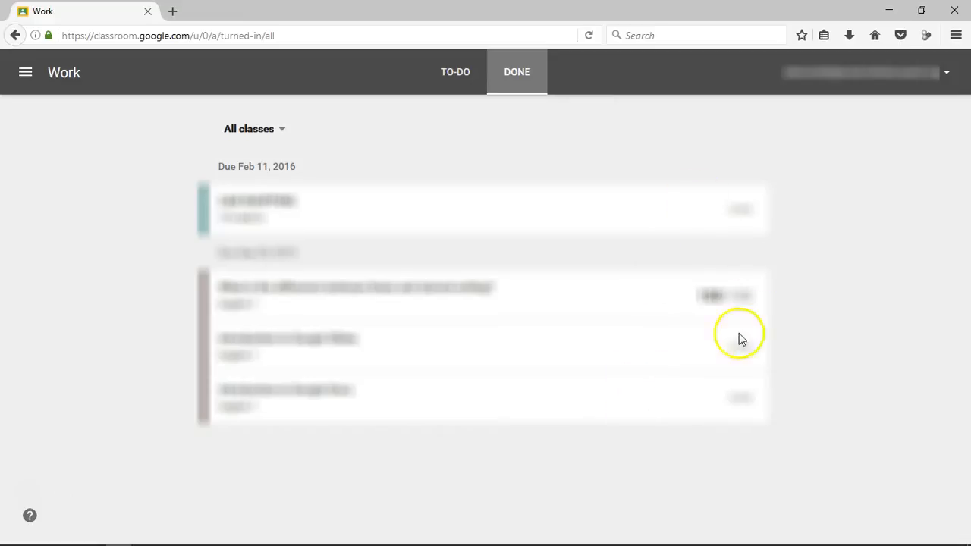
click(572, 319)
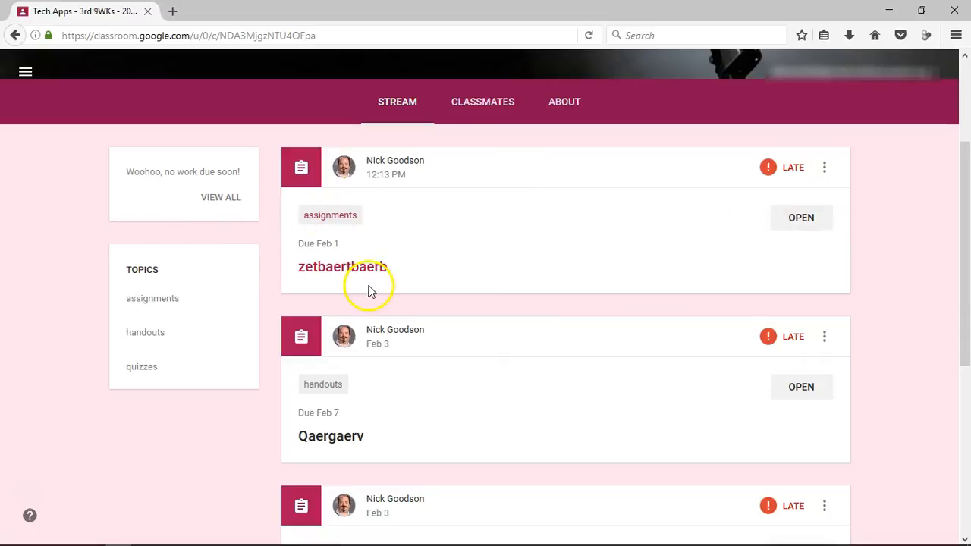
Open the zetbaertbaerb assignment's attached test1 document and write "rynzrynsrnzrnysr" and "ctgmdtymdtm" on two separate lines
click(817, 220)
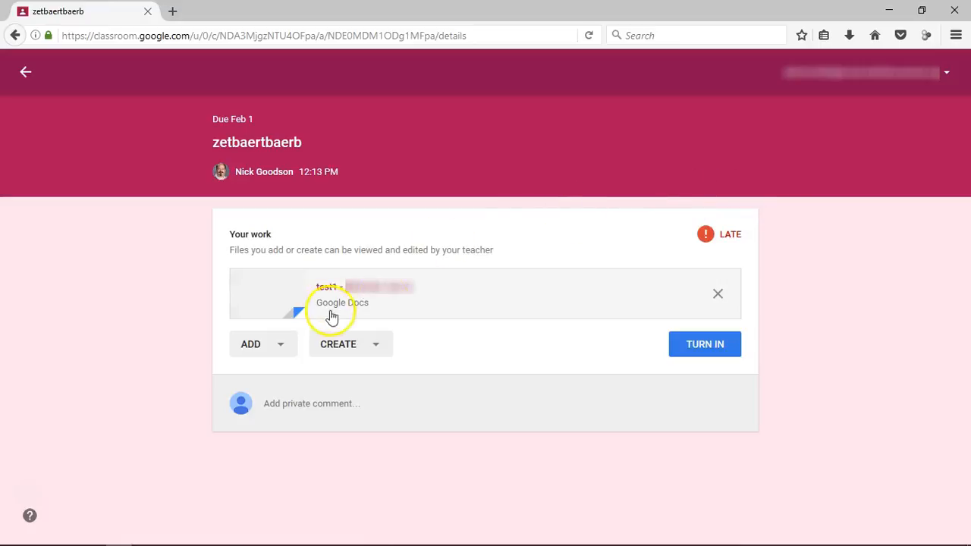
click(344, 294)
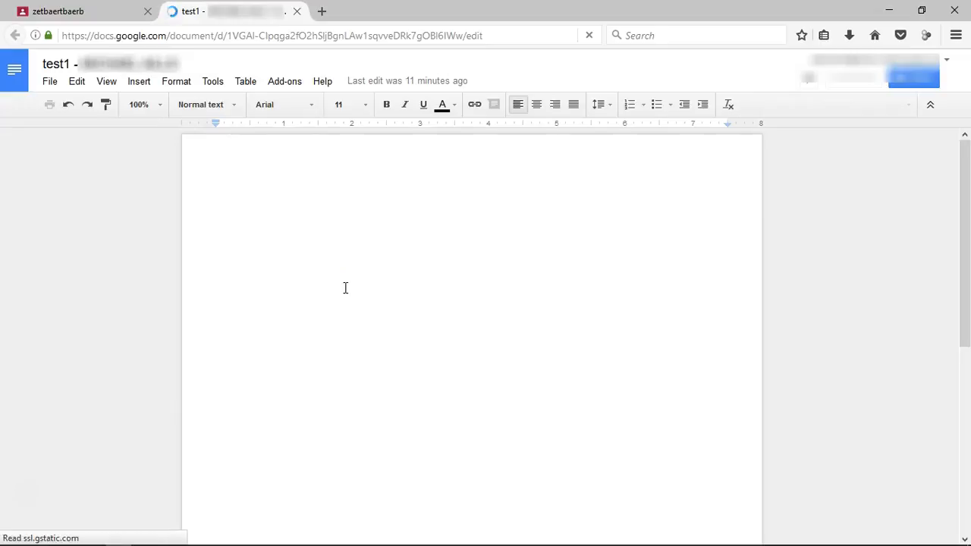
click(352, 296)
click(375, 289)
text(rynzrynsrnzrnysr)
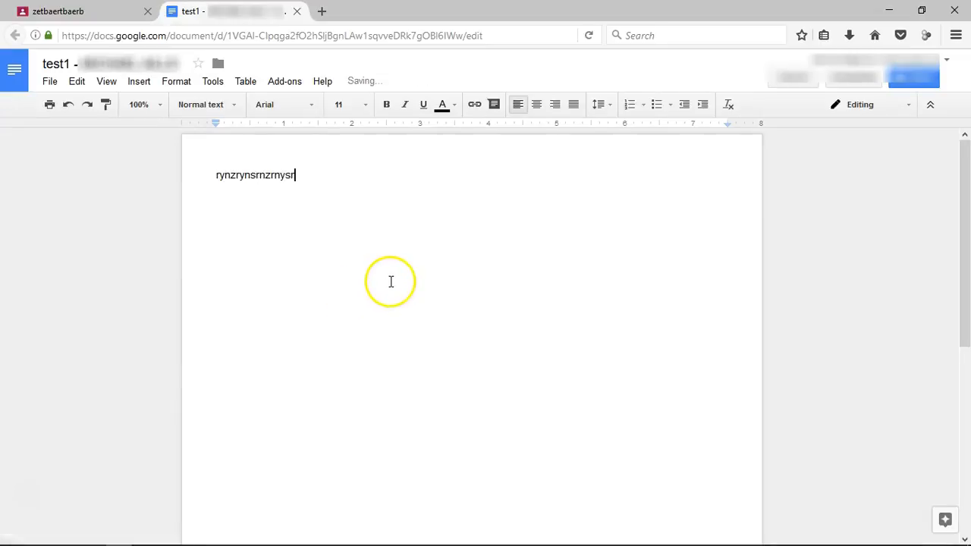
key(Return)
text(ctgmdtymdtm)
key(Return)
Close the test1 document and turn in the zetbaertbaerb assignment
click(297, 12)
click(710, 355)
click(575, 354)
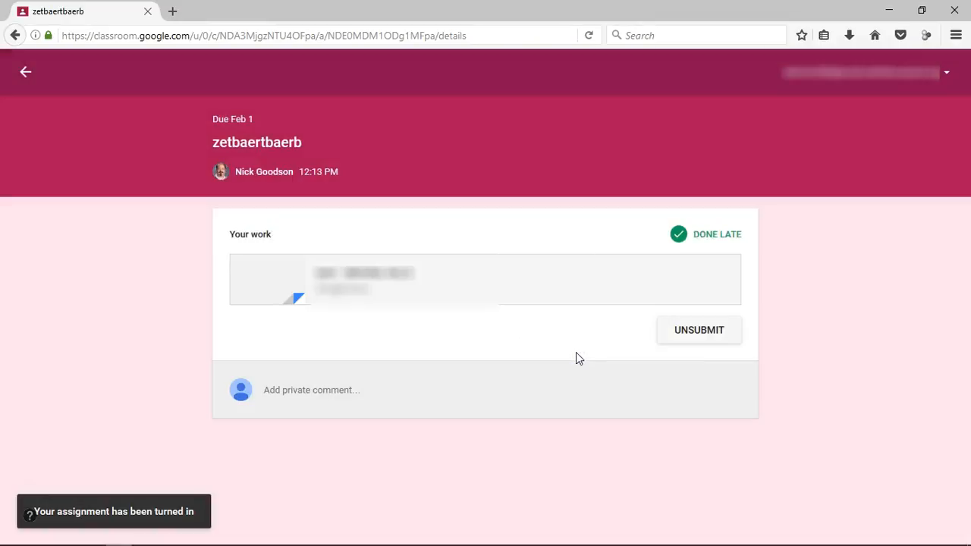
click(294, 471)
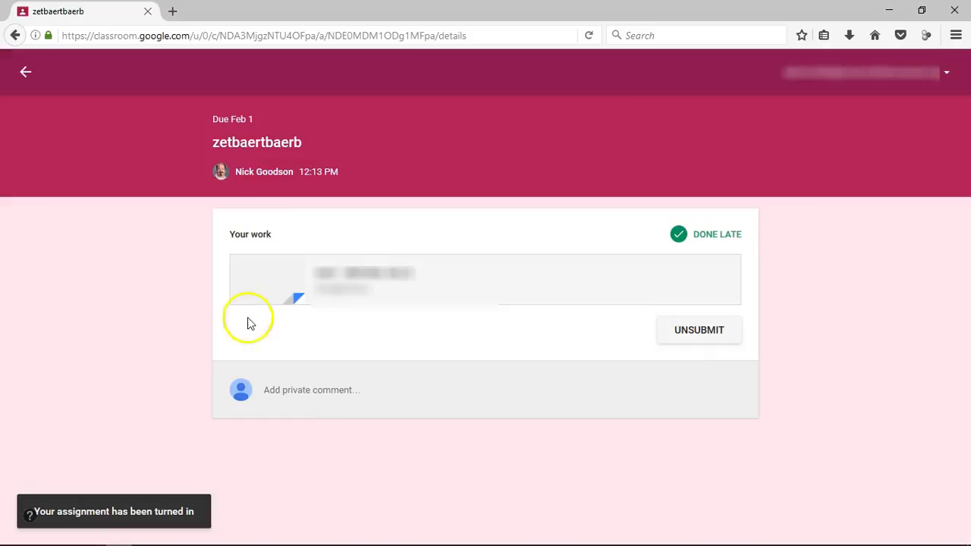
Return to the class stream, dismiss the e-mail notification and check the submitted assignment's status
click(37, 89)
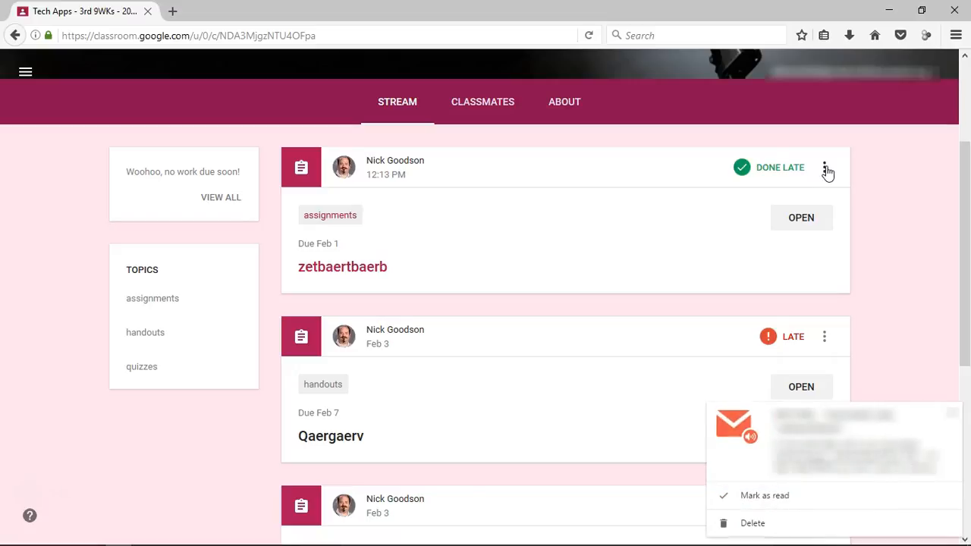
click(953, 415)
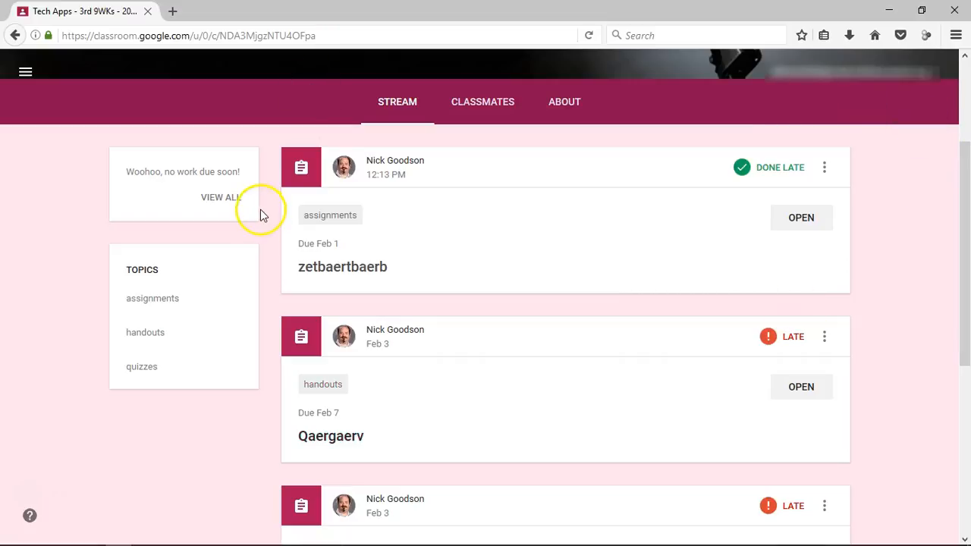
scroll(296, 262, up, 2)
scroll(296, 262, up, 1)
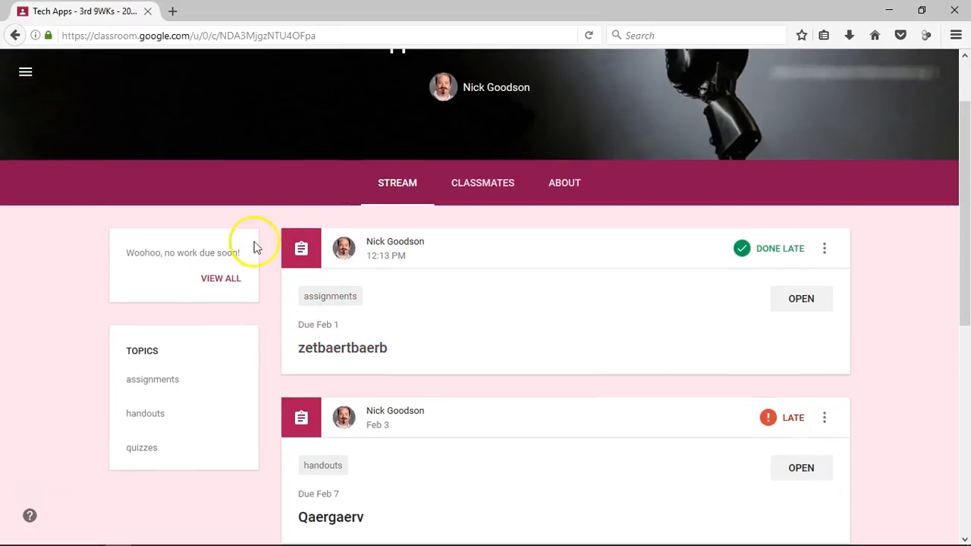
Switch to the teacher's Classroom in Chrome and open the test1 document from the zetbaertbaerb assignment's completed submissions
click(29, 495)
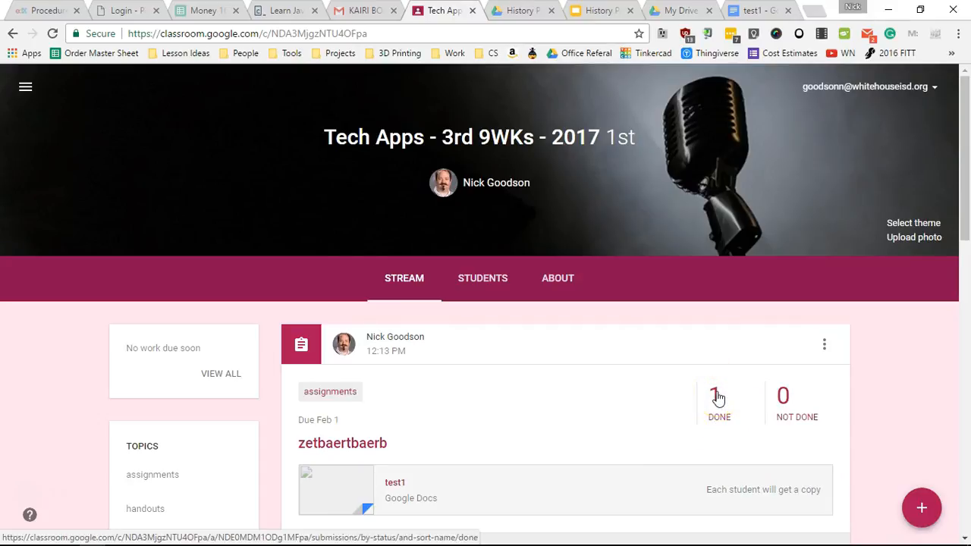
click(717, 398)
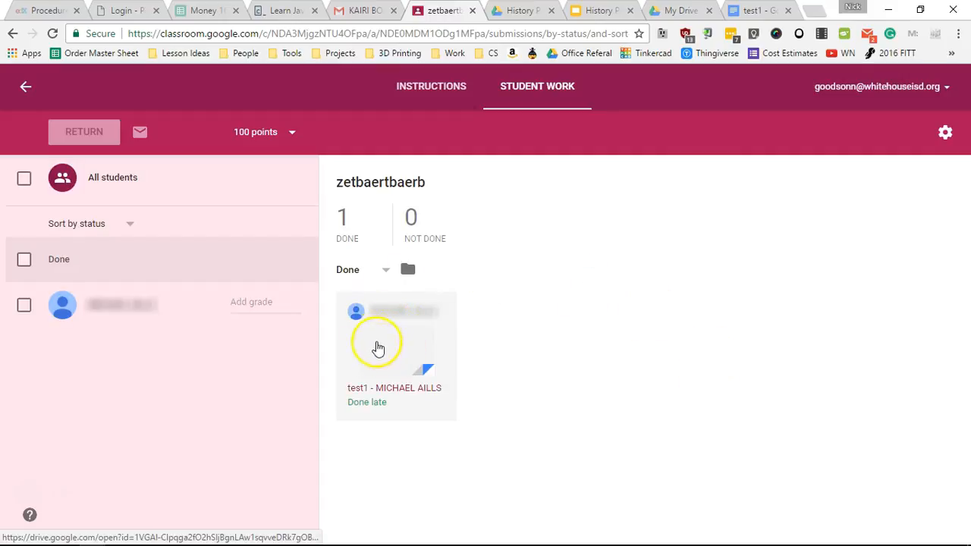
click(396, 358)
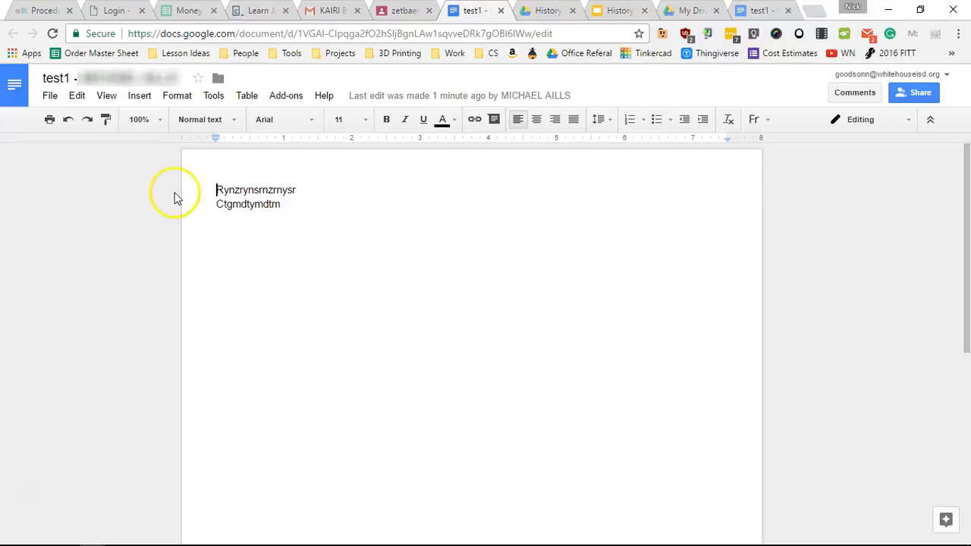
Add the comment "ljd;fnal;lfdla;fbaerb" to both lines of text in the student's document
drag(216, 188, 235, 182)
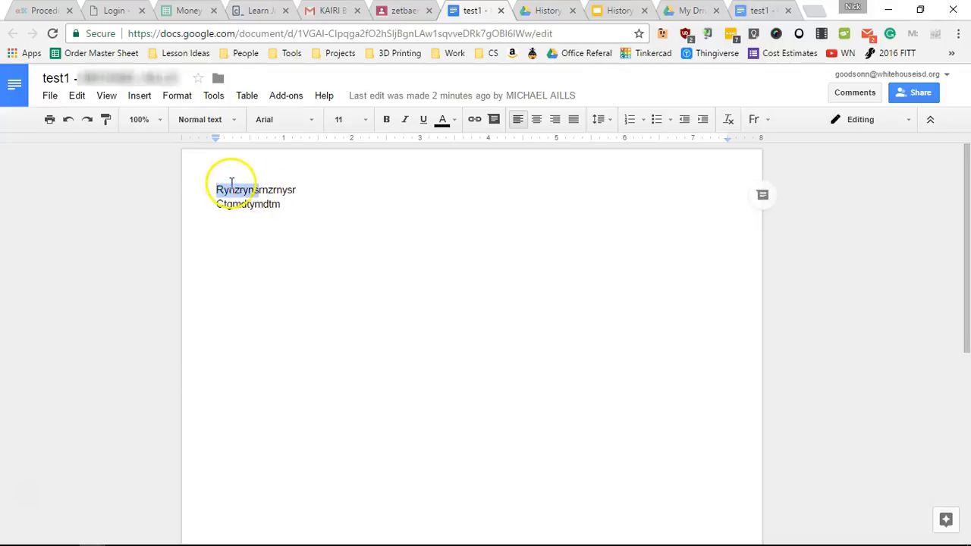
double_click(288, 206)
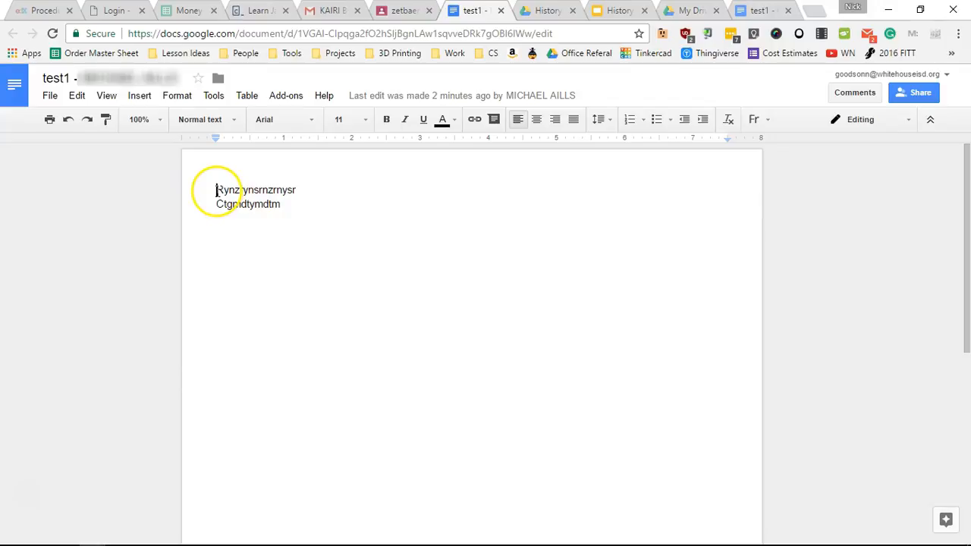
drag(217, 189, 299, 202)
right_click(255, 198)
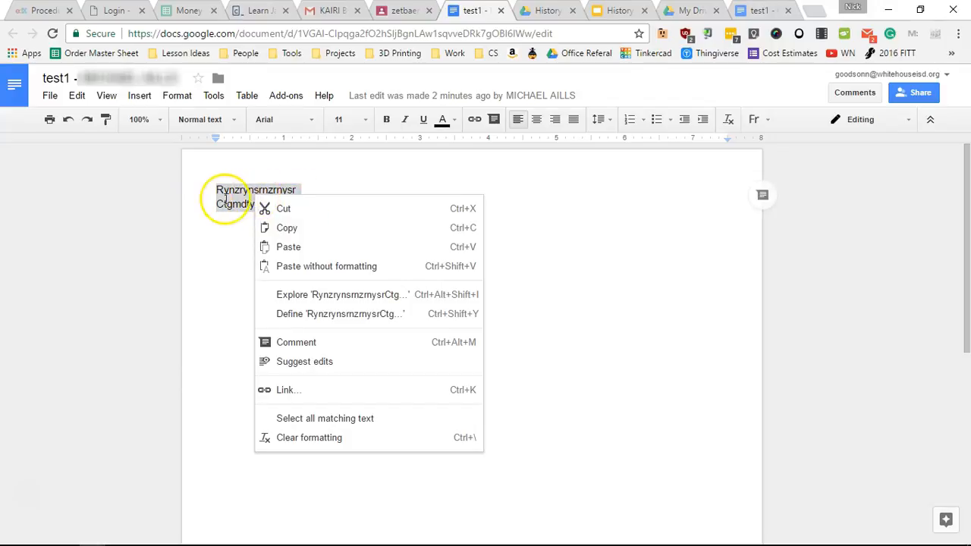
click(293, 346)
text(ljd;fnal;lfdla;fbaerb)
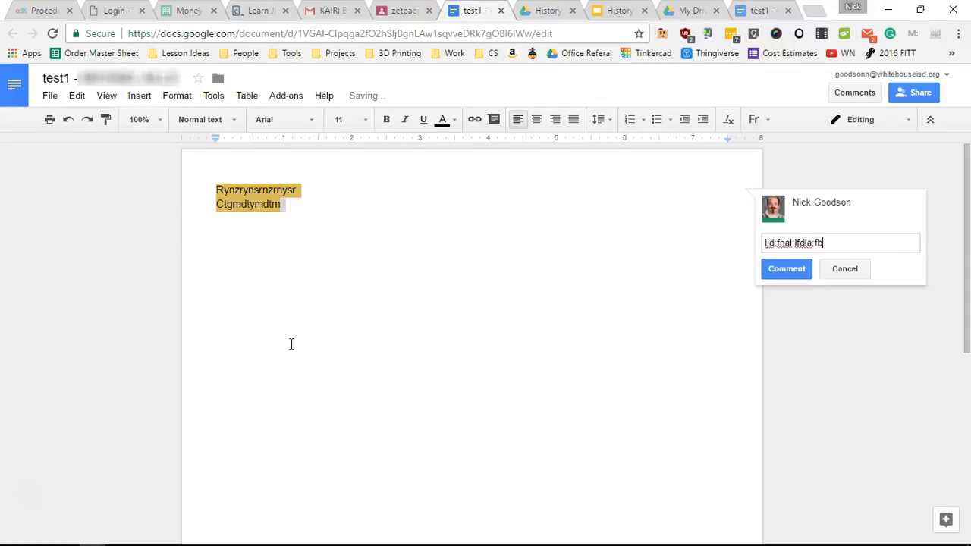
click(787, 272)
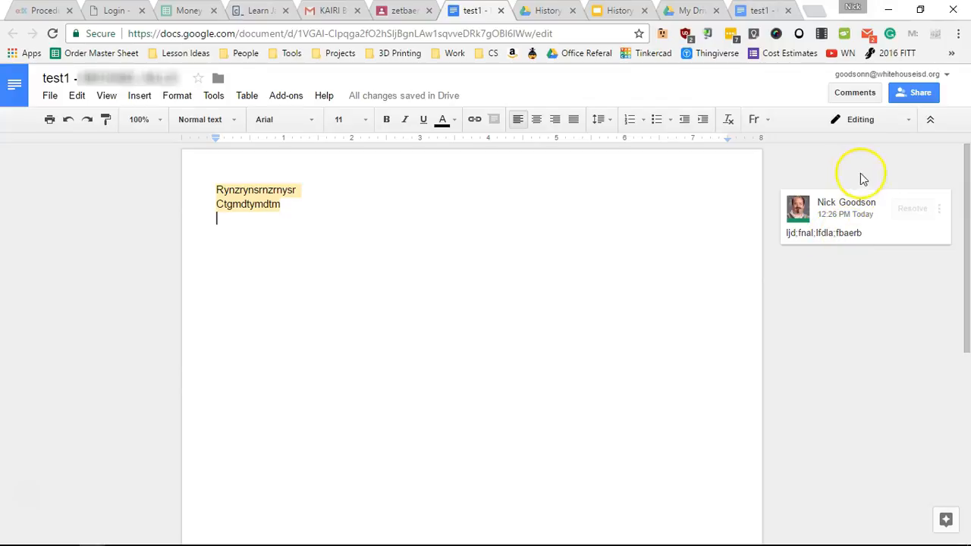
click(939, 208)
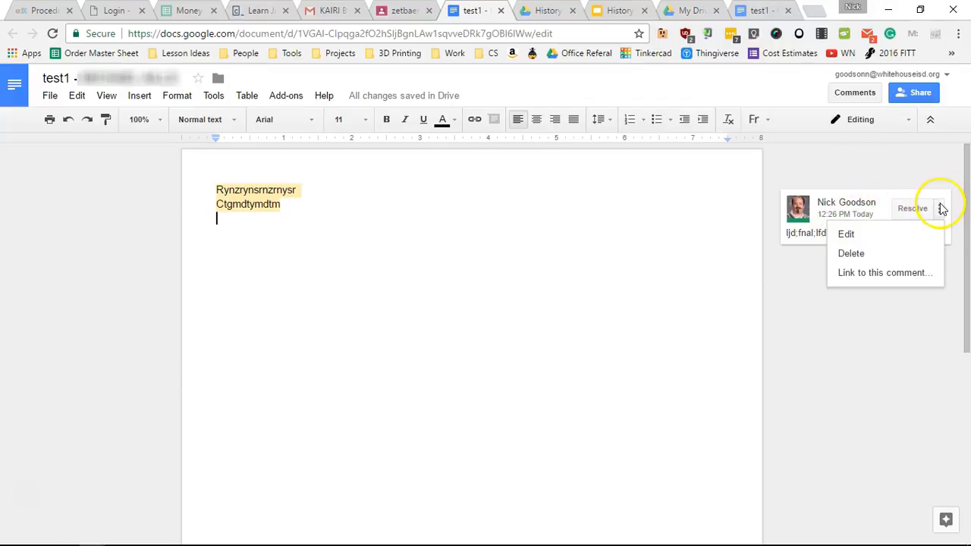
click(884, 255)
click(865, 217)
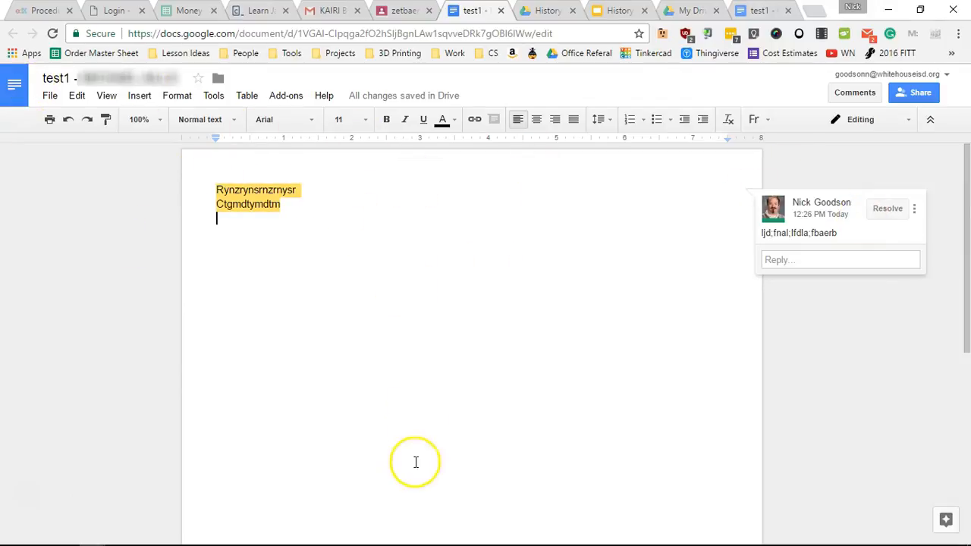
Close the test1 document, grade the student's zetbaertbaerb submission 45 out of 100 and return it to the student
click(500, 11)
click(238, 309)
text(45)
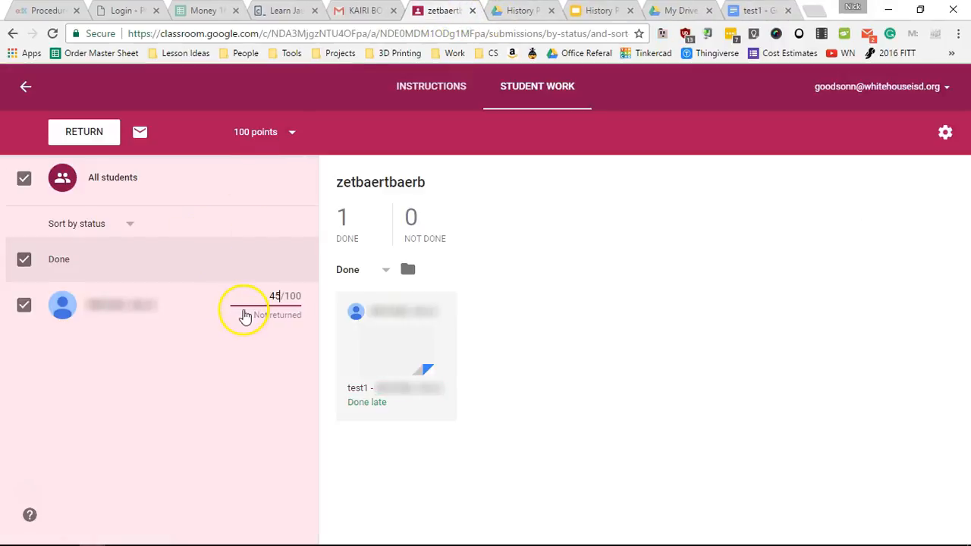
click(97, 137)
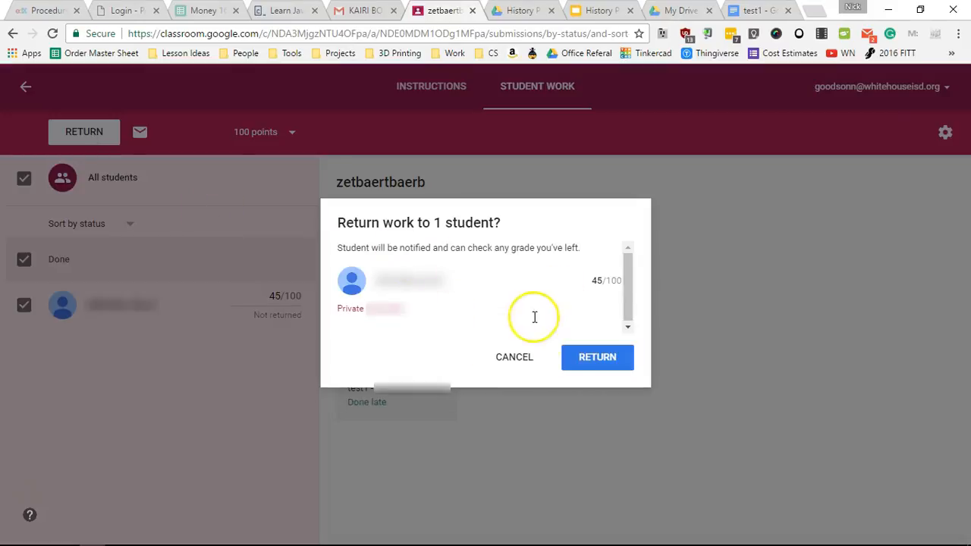
click(596, 363)
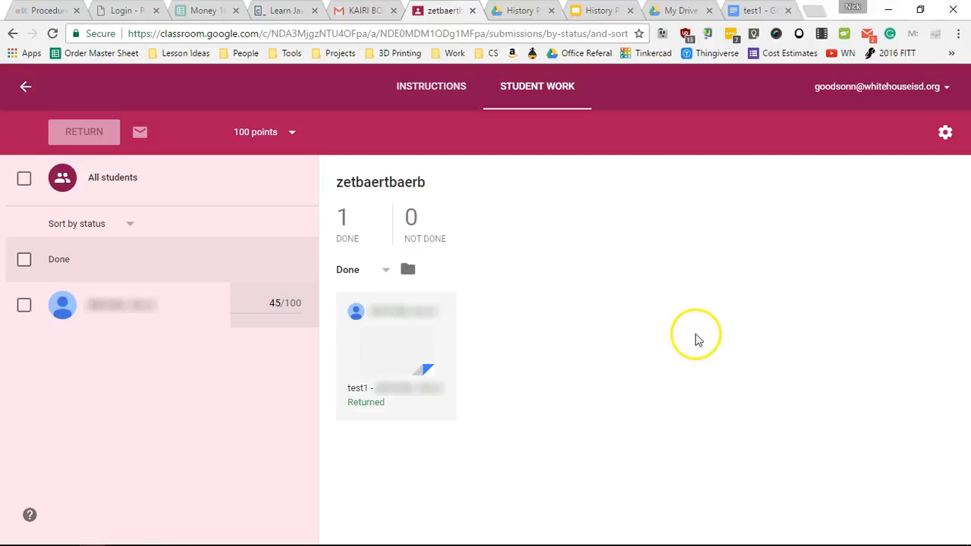
Open the student's returned submission and start a private comment on it
click(118, 318)
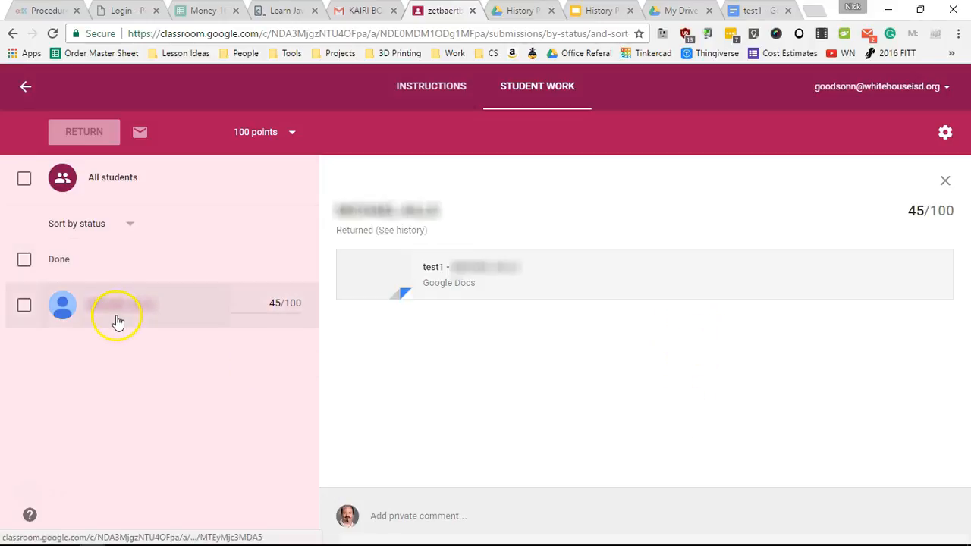
click(450, 518)
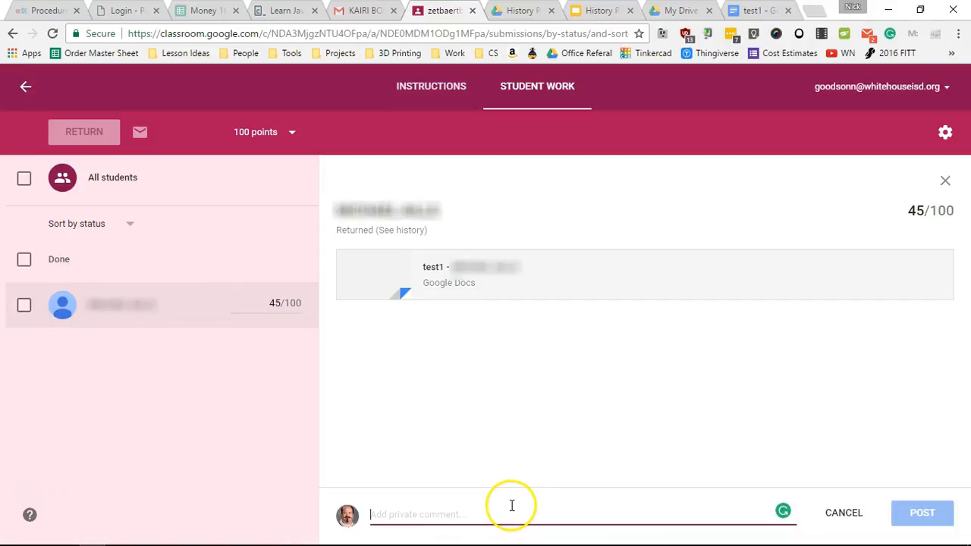
text(rsthsrthsrth)
key(BackSpace)
key(BackSpace)
key(BackSpace)
key(BackSpace)
key(BackSpace)
key(BackSpace)
key(BackSpace)
key(BackSpace)
key(BackSpace)
key(BackSpace)
key(BackSpace)
key(BackSpace)
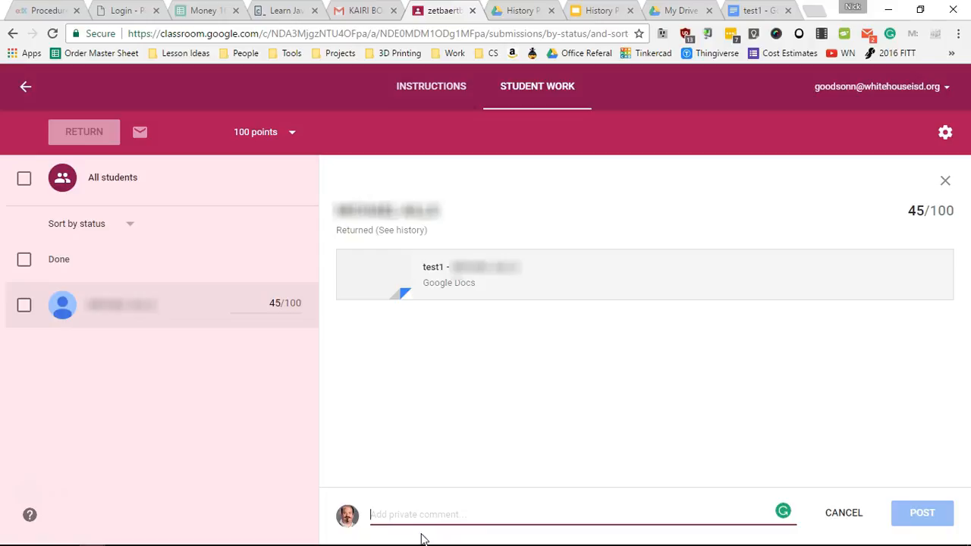
Write "You did not complete this" as a private comment to the student and close the submission details
text(You did not )
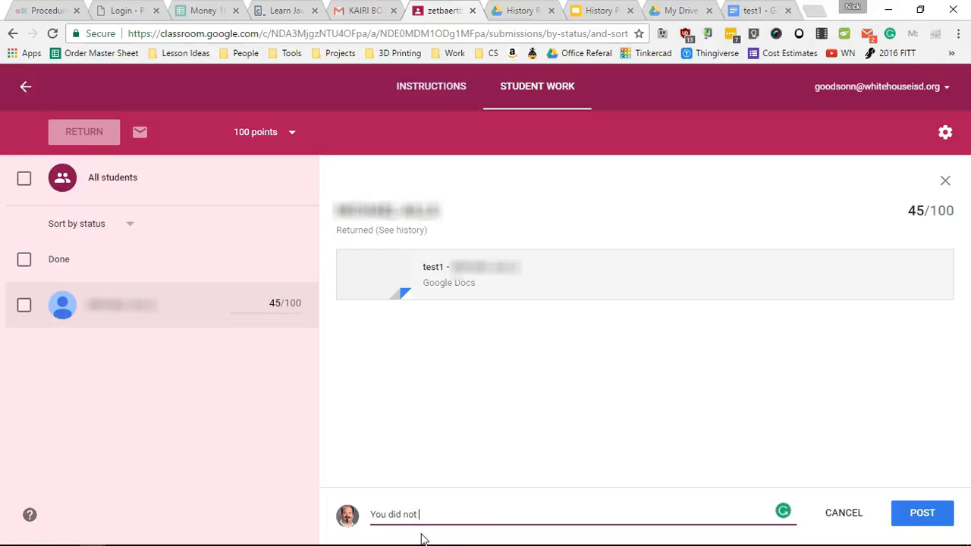
text(complete this)
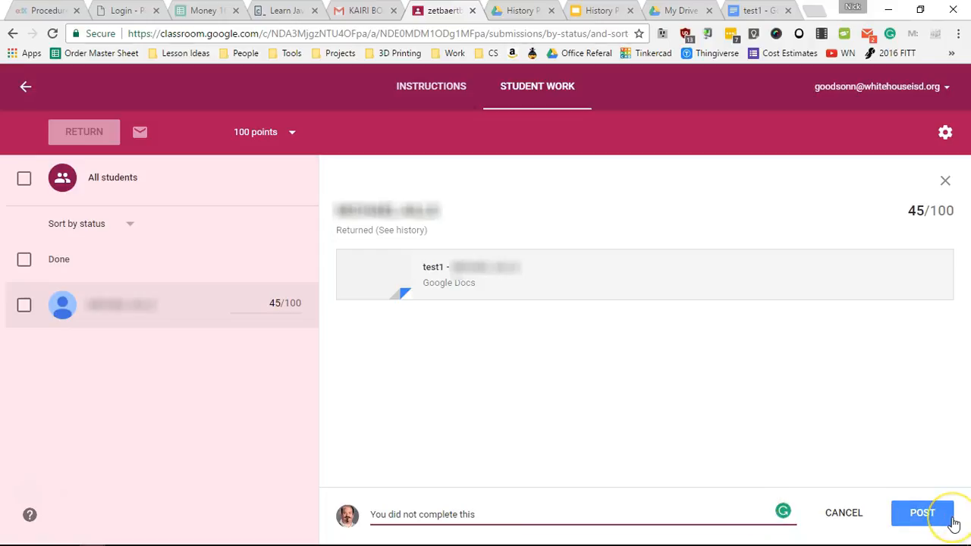
click(908, 508)
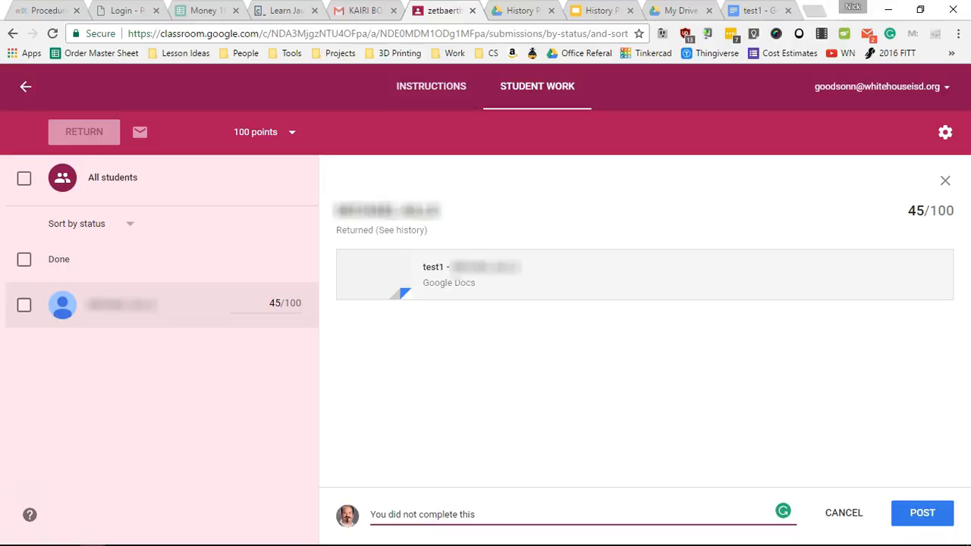
click(945, 180)
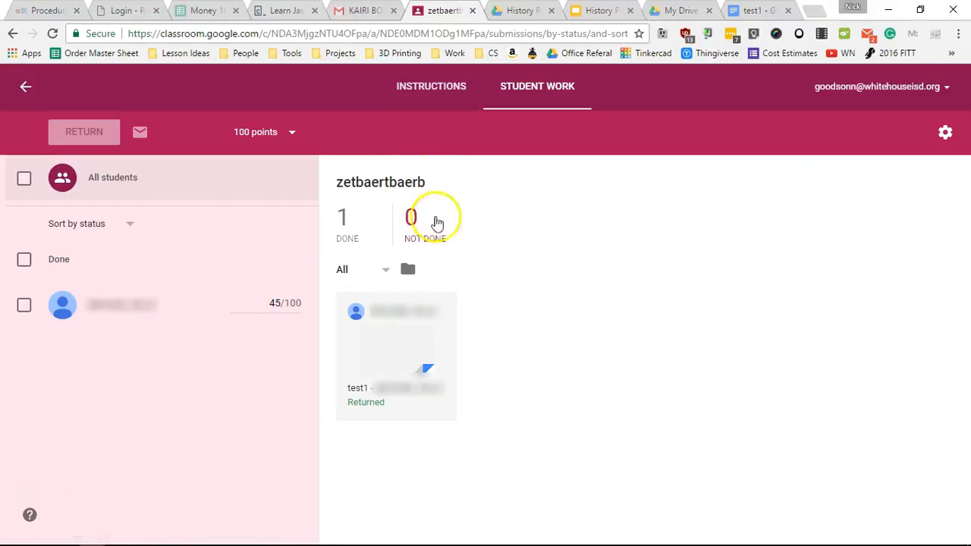
Examine the completion-status filter choices for the submitted work and the sorting choices for the student list
click(382, 275)
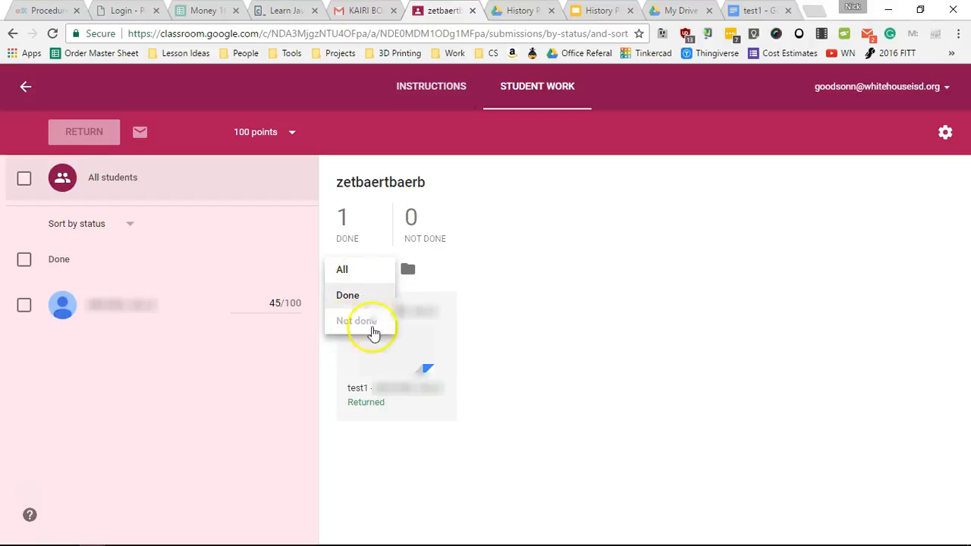
click(644, 276)
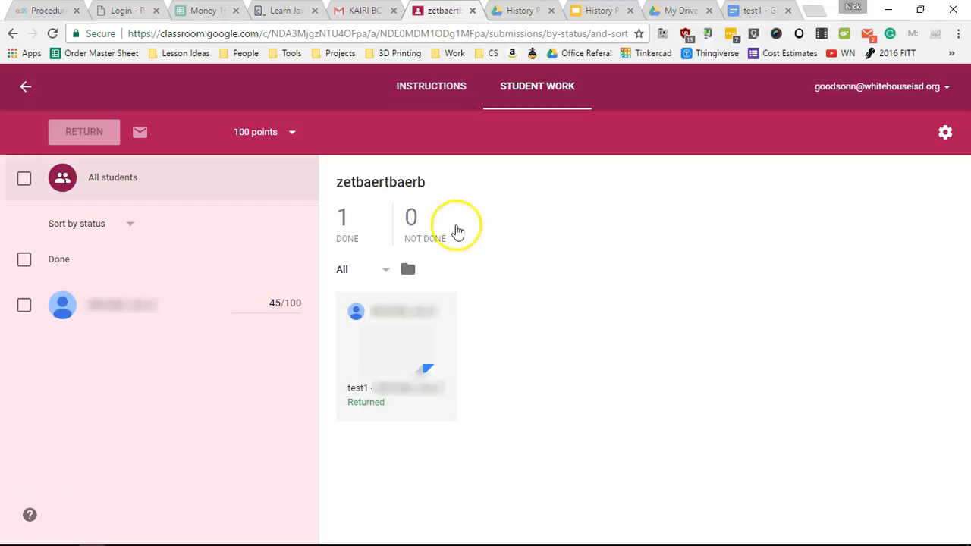
click(110, 223)
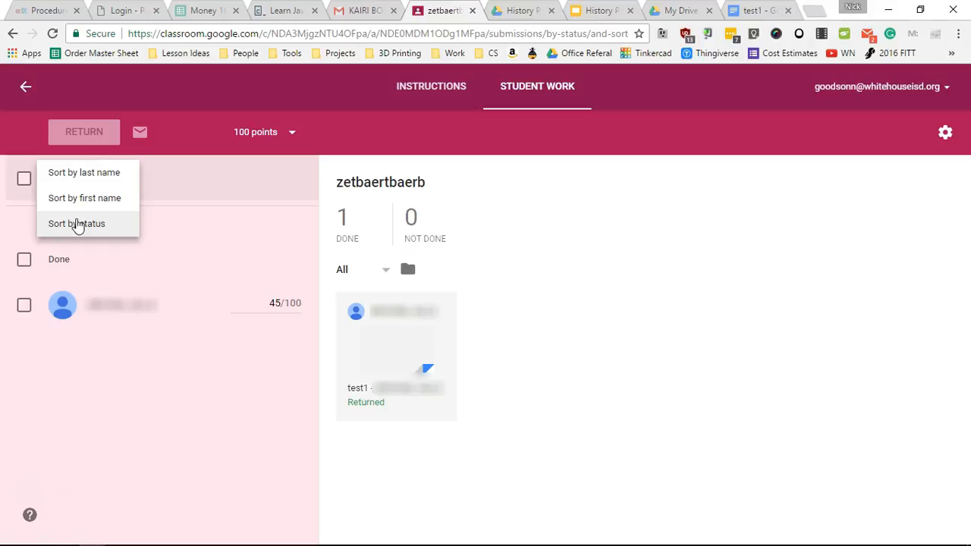
click(685, 270)
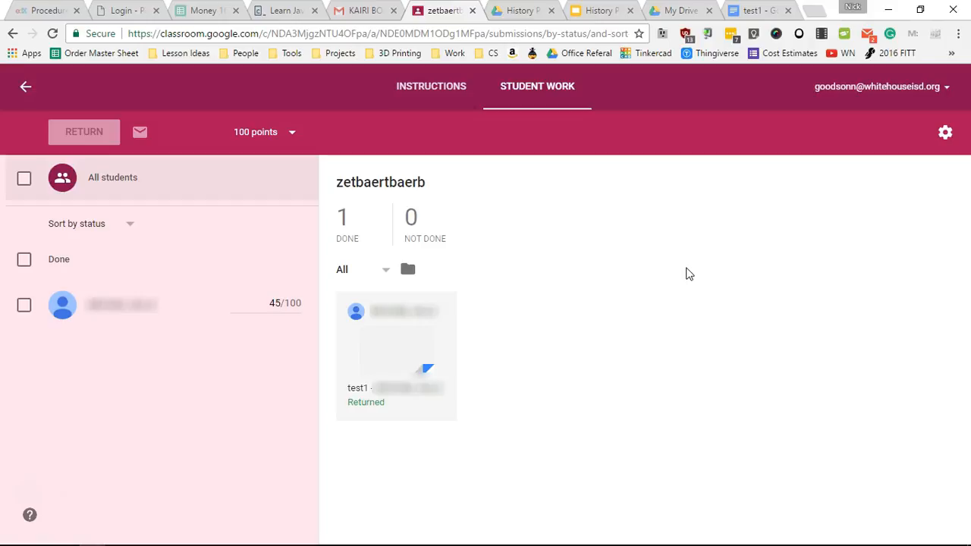
Open the zetbaertbaerb assignment's Drive folder, look at the folder's available actions and return to the Classroom submissions
click(408, 272)
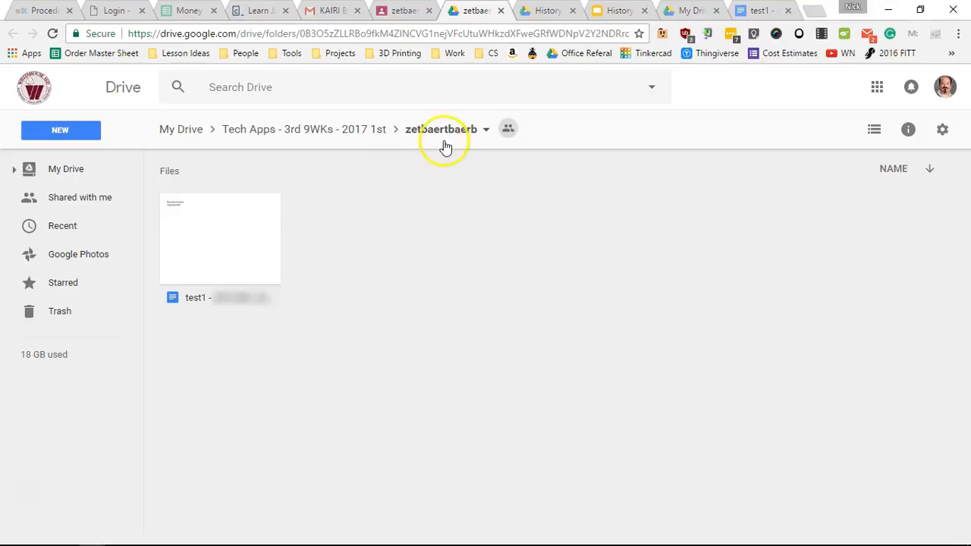
click(485, 131)
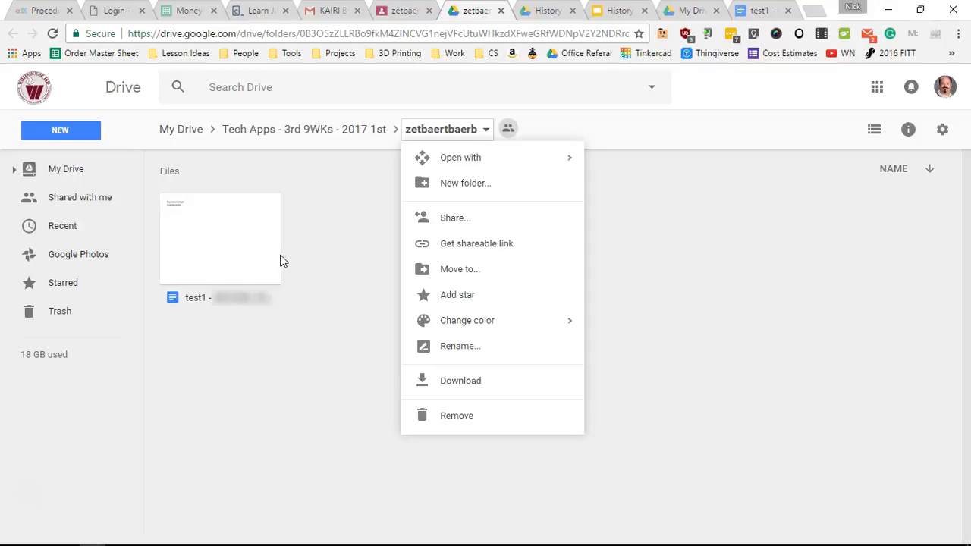
click(401, 11)
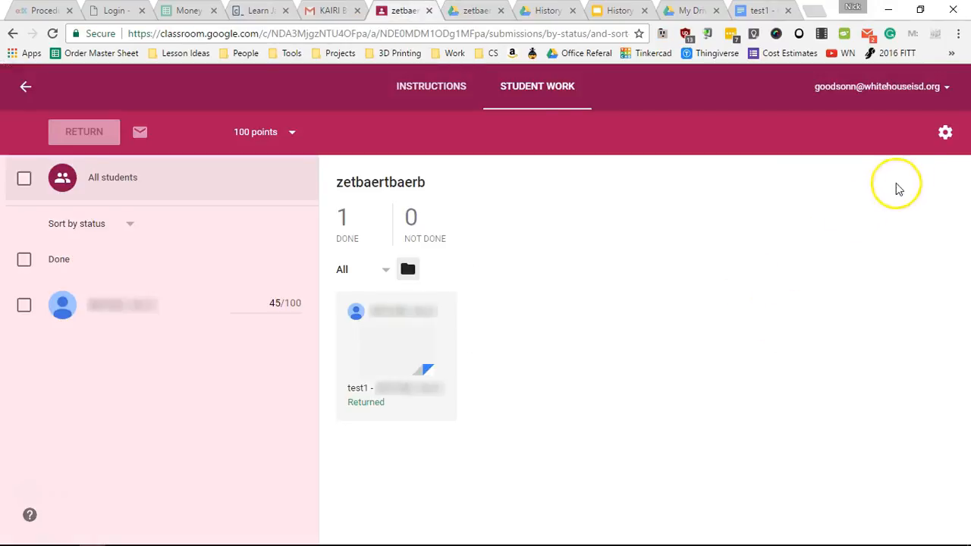
Copy all of the class's grades to Google Sheets
click(945, 136)
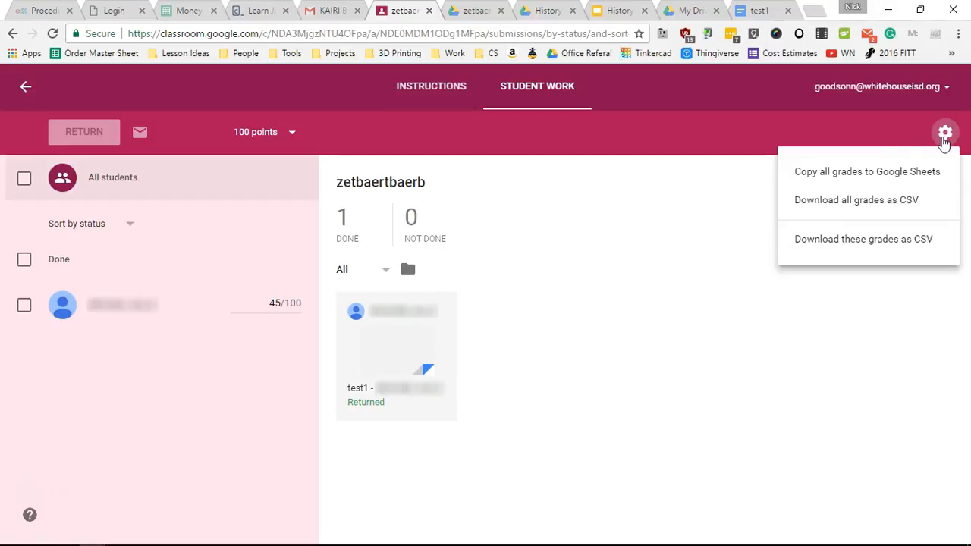
click(810, 176)
click(908, 172)
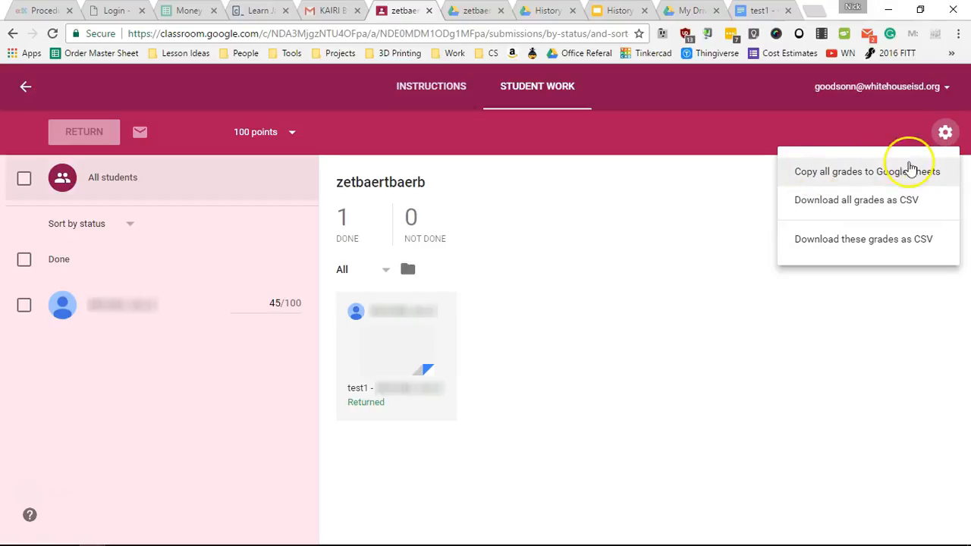
click(874, 175)
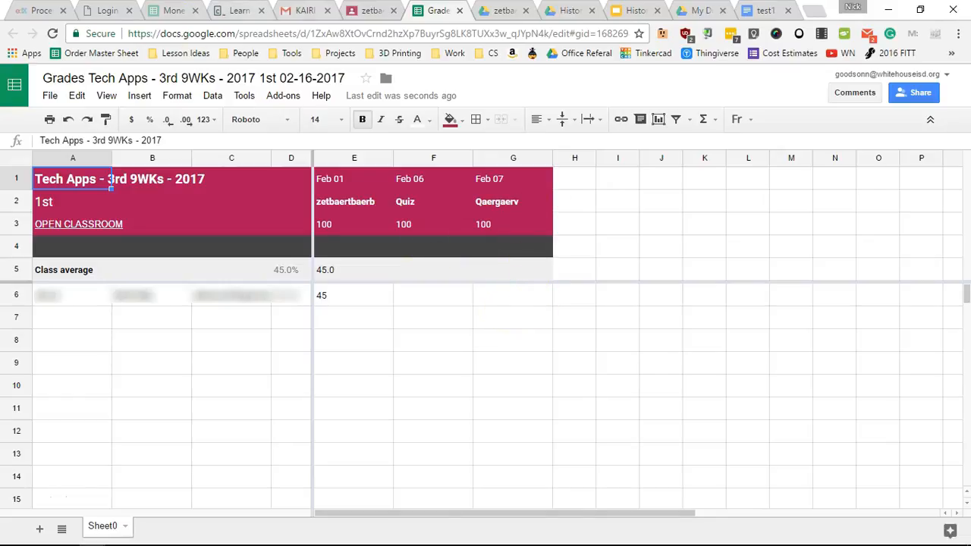
Return to the Classroom submissions, review the CSV grade download choices and go back to the class stream
click(363, 10)
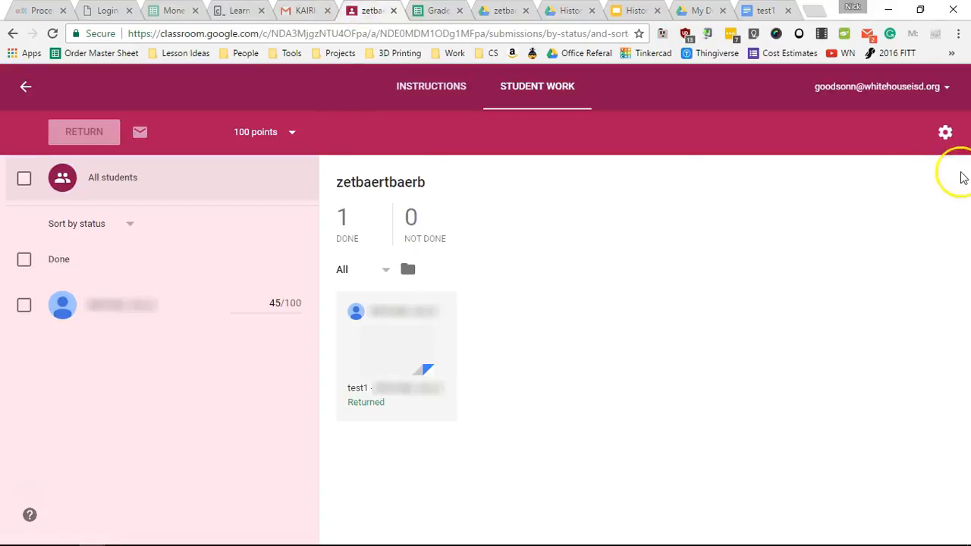
click(944, 133)
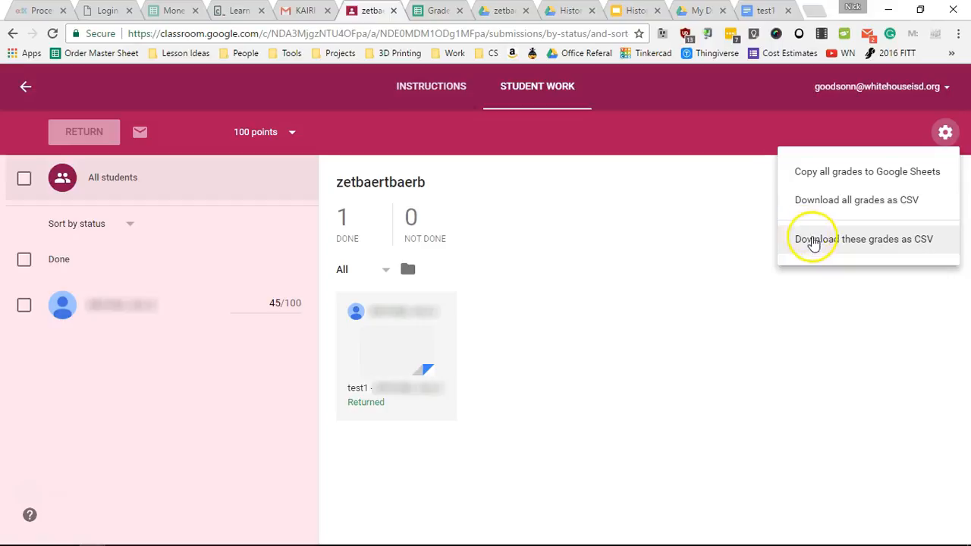
click(887, 251)
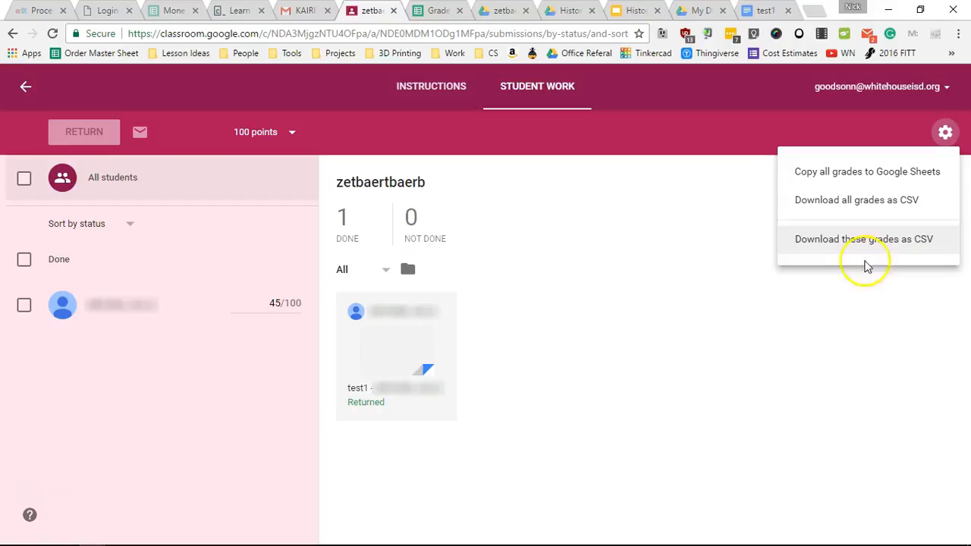
click(22, 87)
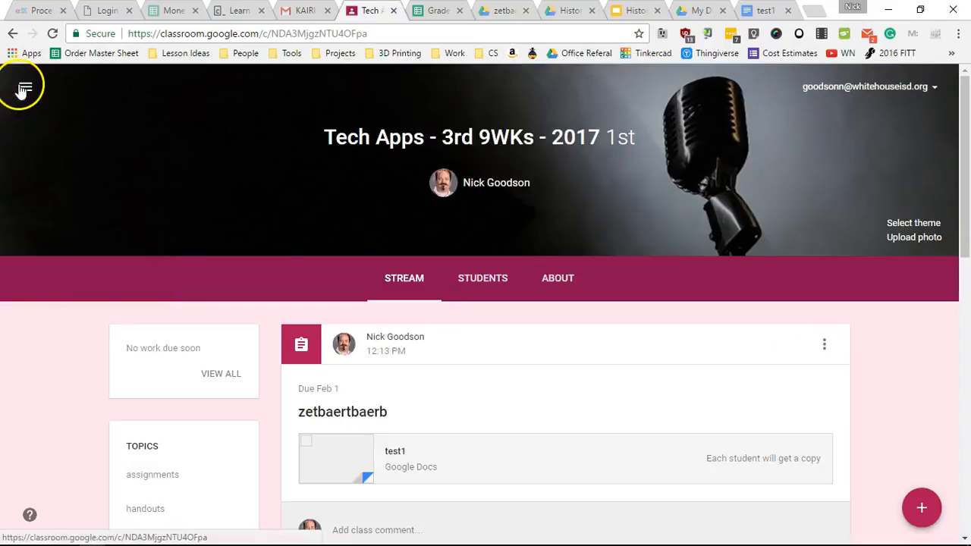